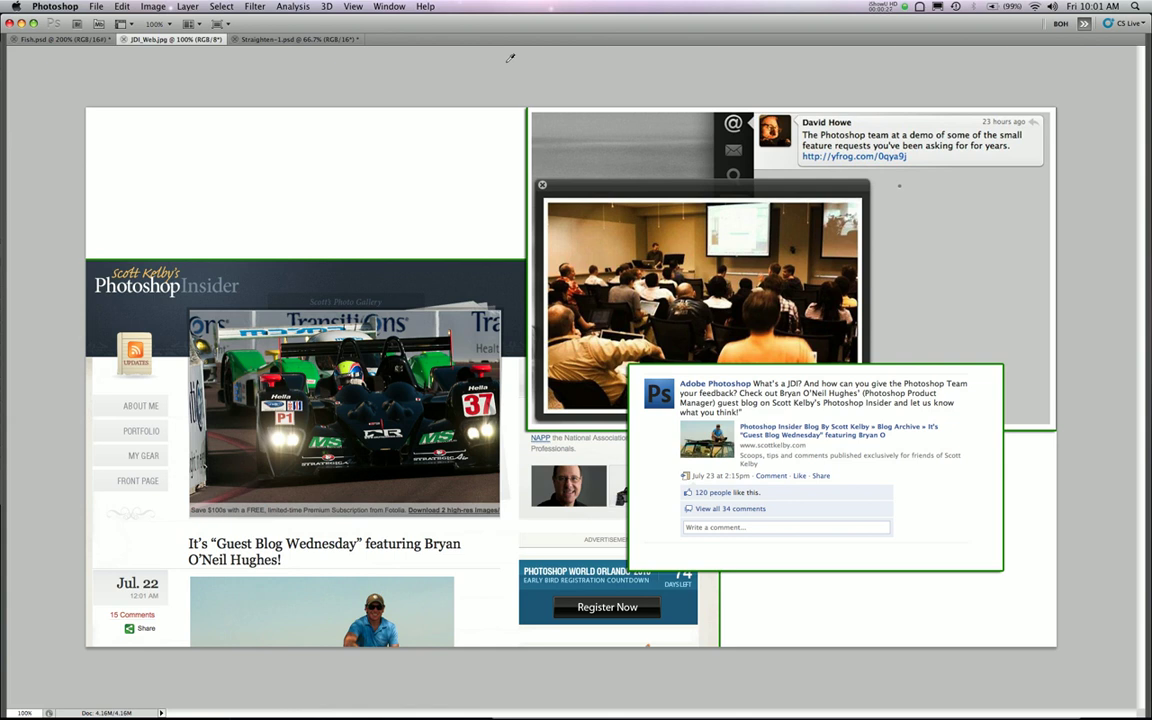
# Step: Close JDI_Web.jpg and measure the tilted desert horizon with the Ruler tool (about 7°)
pyautogui.press('super+w')
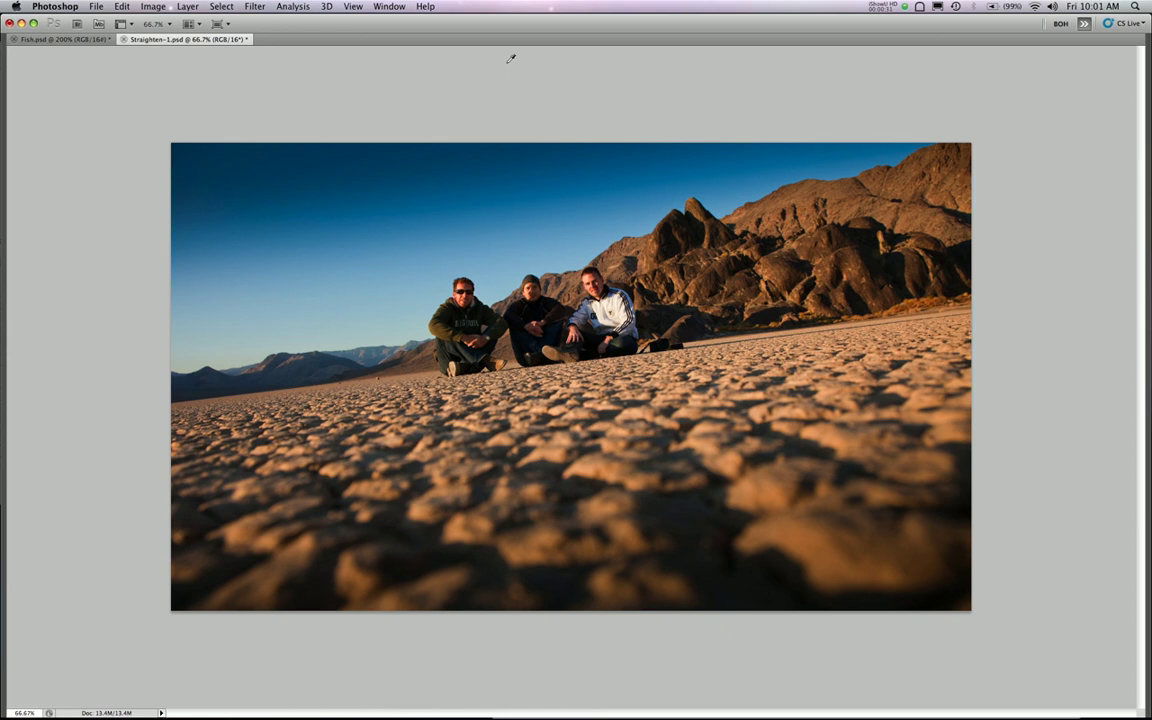
pyautogui.press('f')
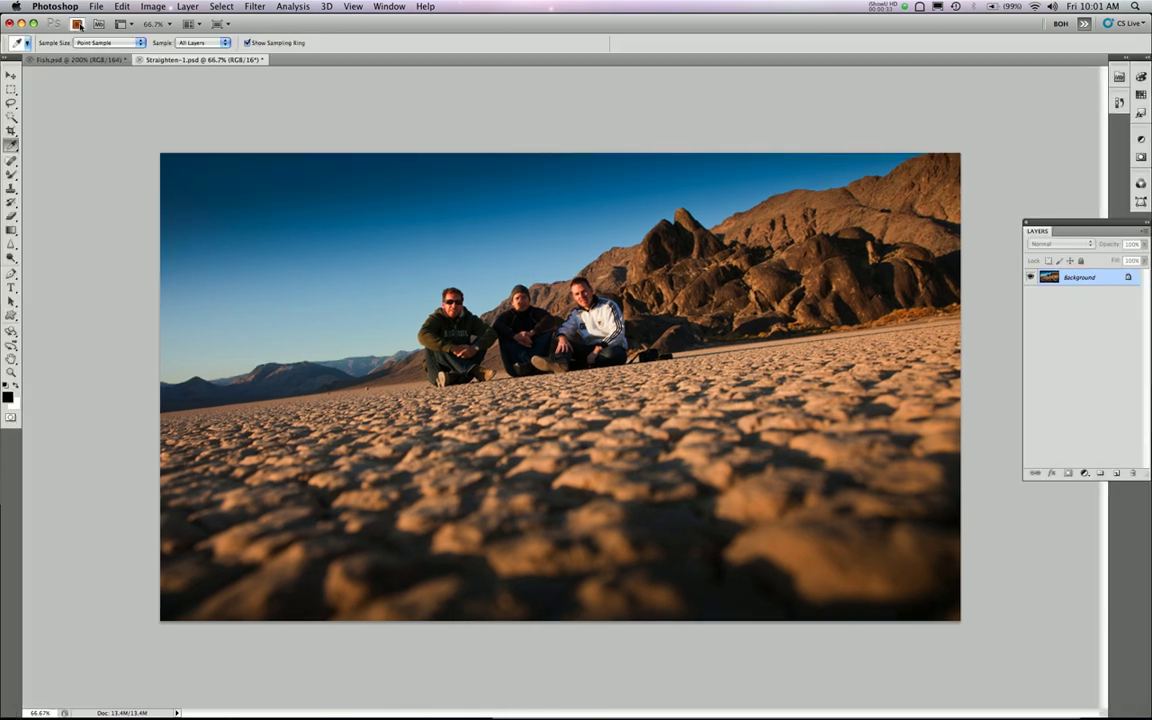
pyautogui.moveTo(10, 146); pyautogui.dragTo(40, 155)
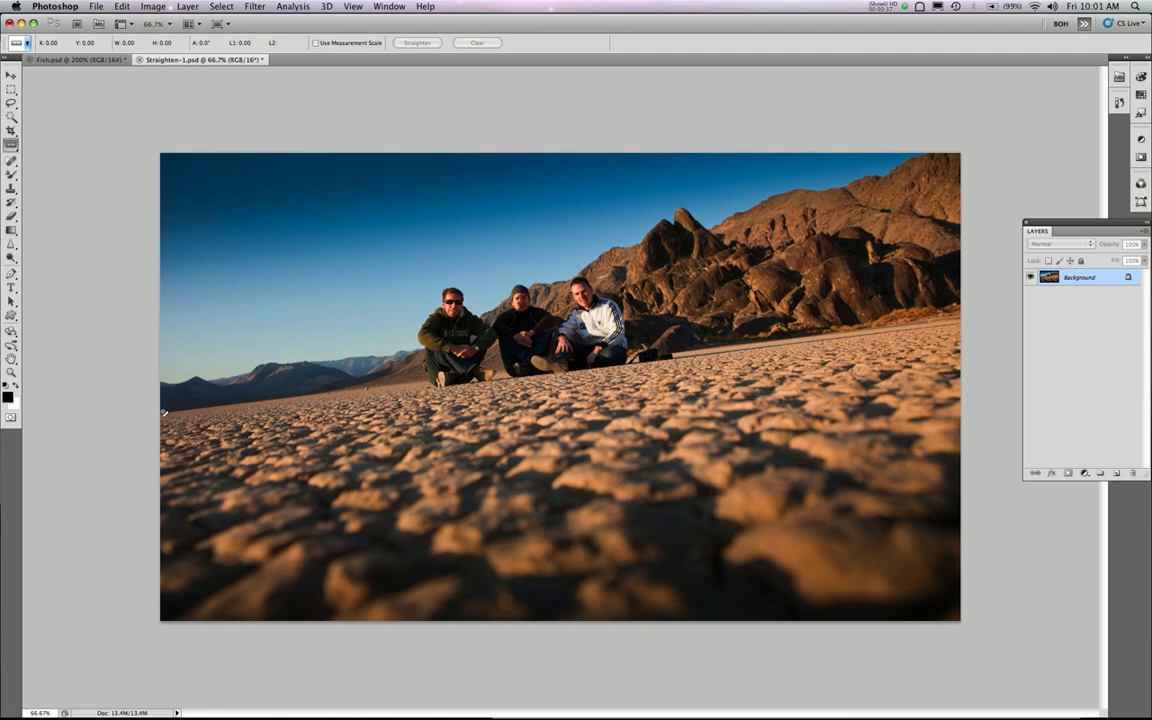
pyautogui.moveTo(162, 407)
pyautogui.mouseDown()
pyautogui.moveTo(786, 360)
pyautogui.moveTo(968, 312)
pyautogui.mouseUp()
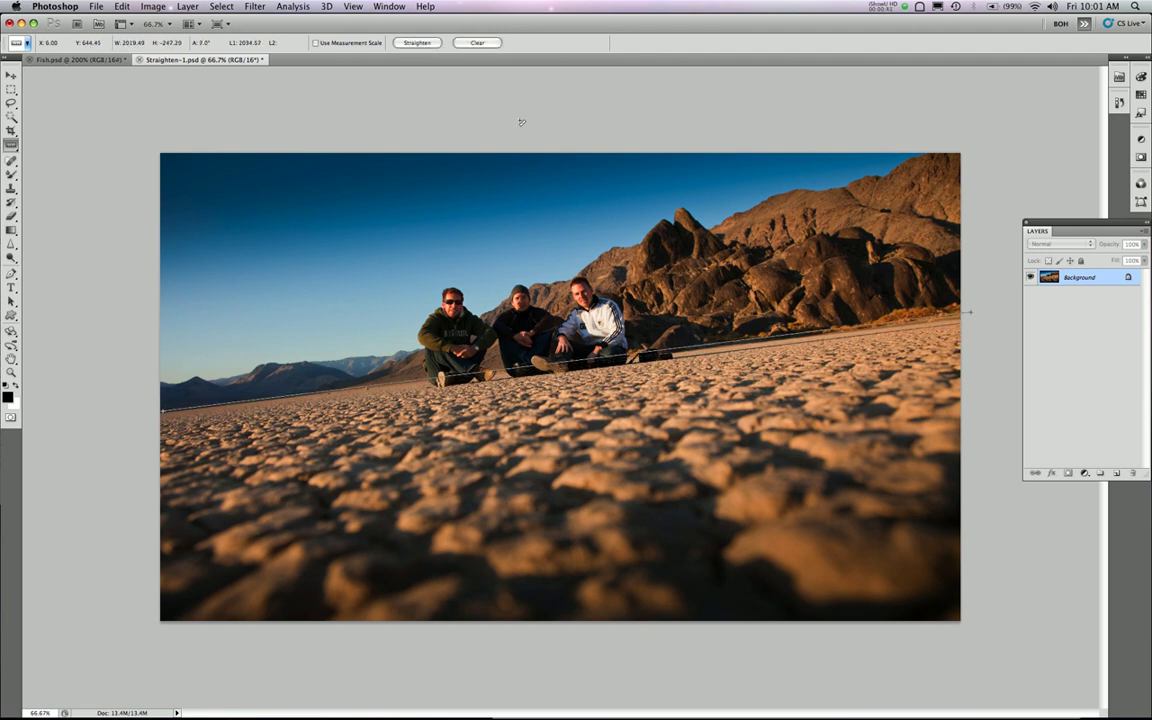
# Step: Straighten the desert photo to the measured horizon and bring up Save As for Straighten-1.psd
pyautogui.click(417, 42)
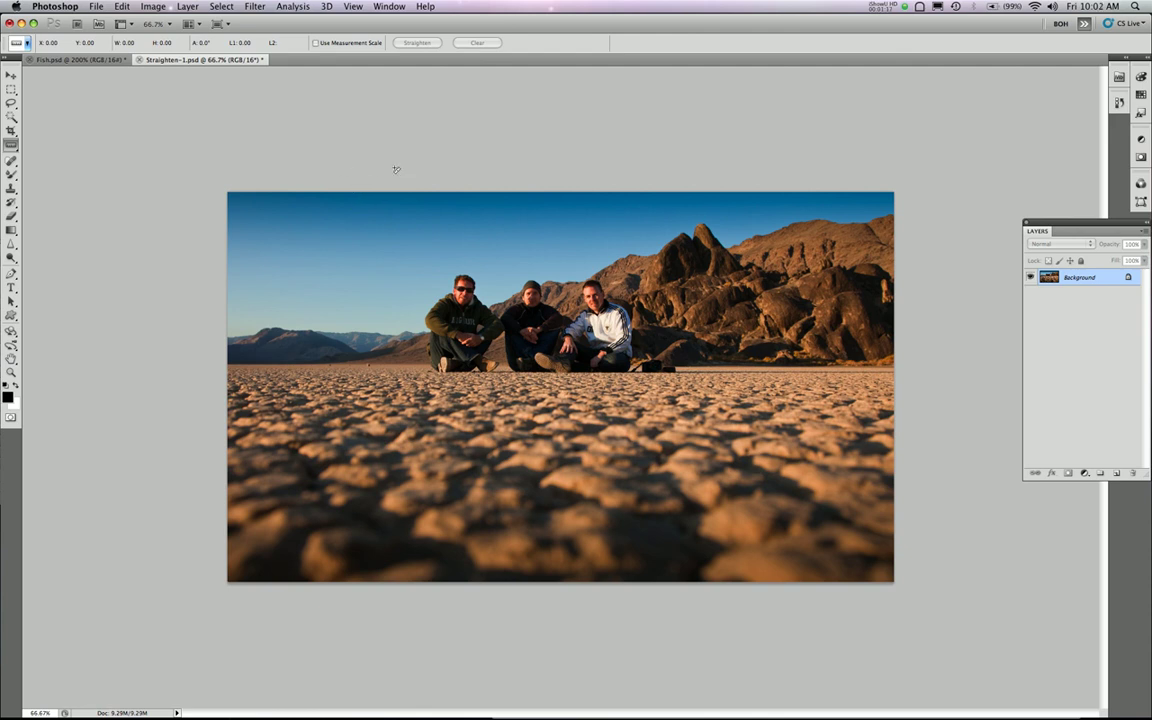
pyautogui.press('super+shift+s')
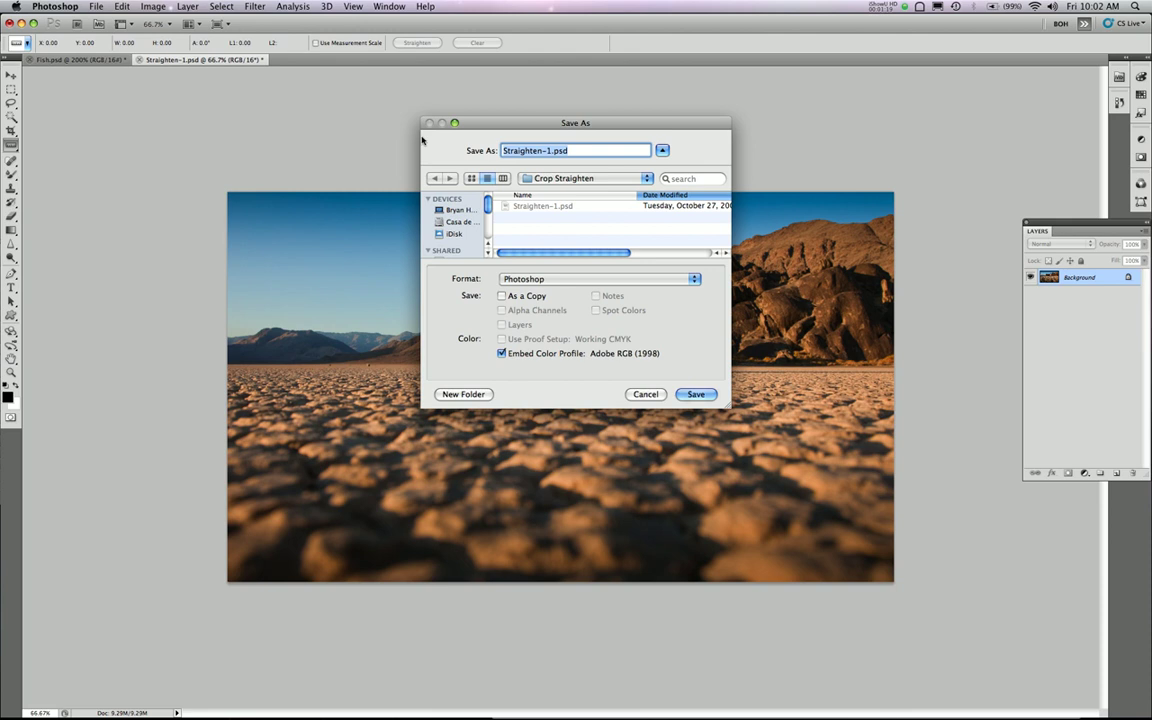
# Step: Browse the Save As format list without changing it, then cancel saving
pyautogui.click(555, 279)
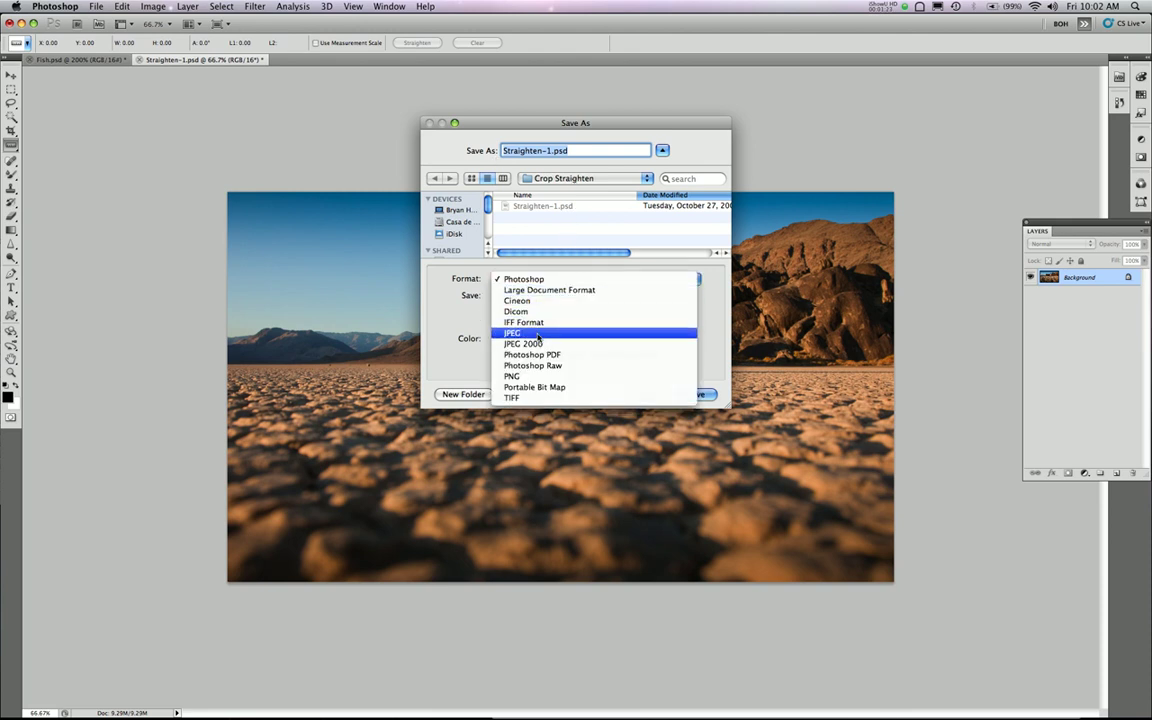
pyautogui.click(412, 323)
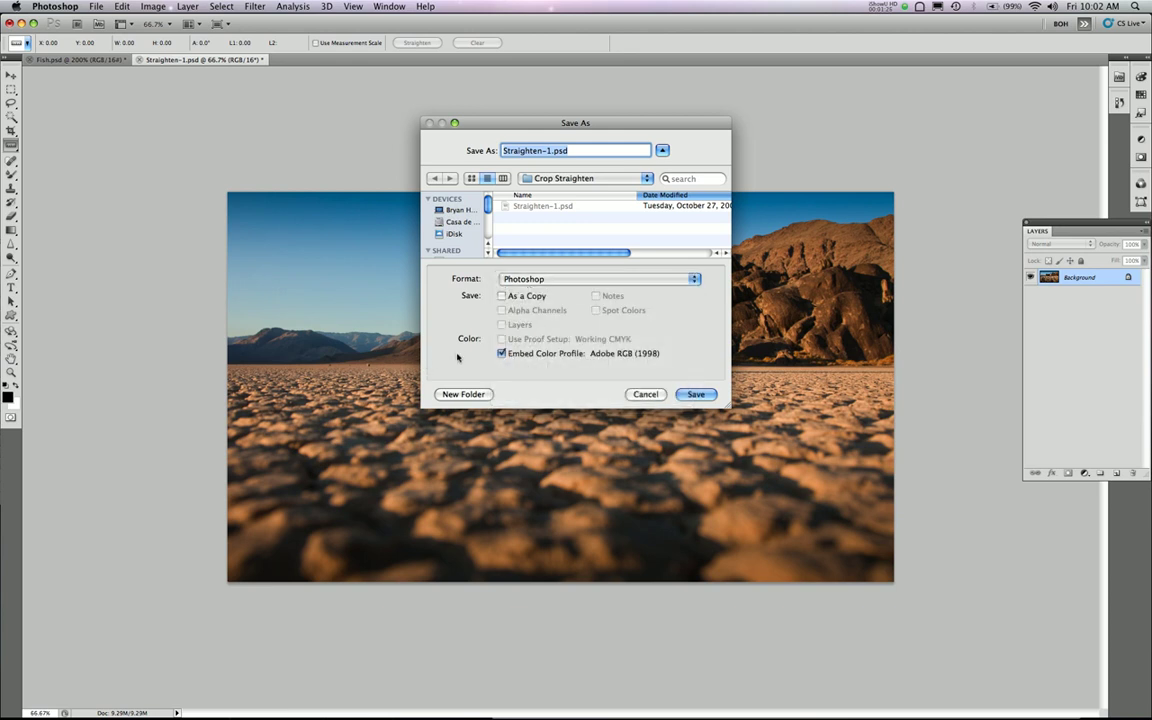
pyautogui.click(641, 396)
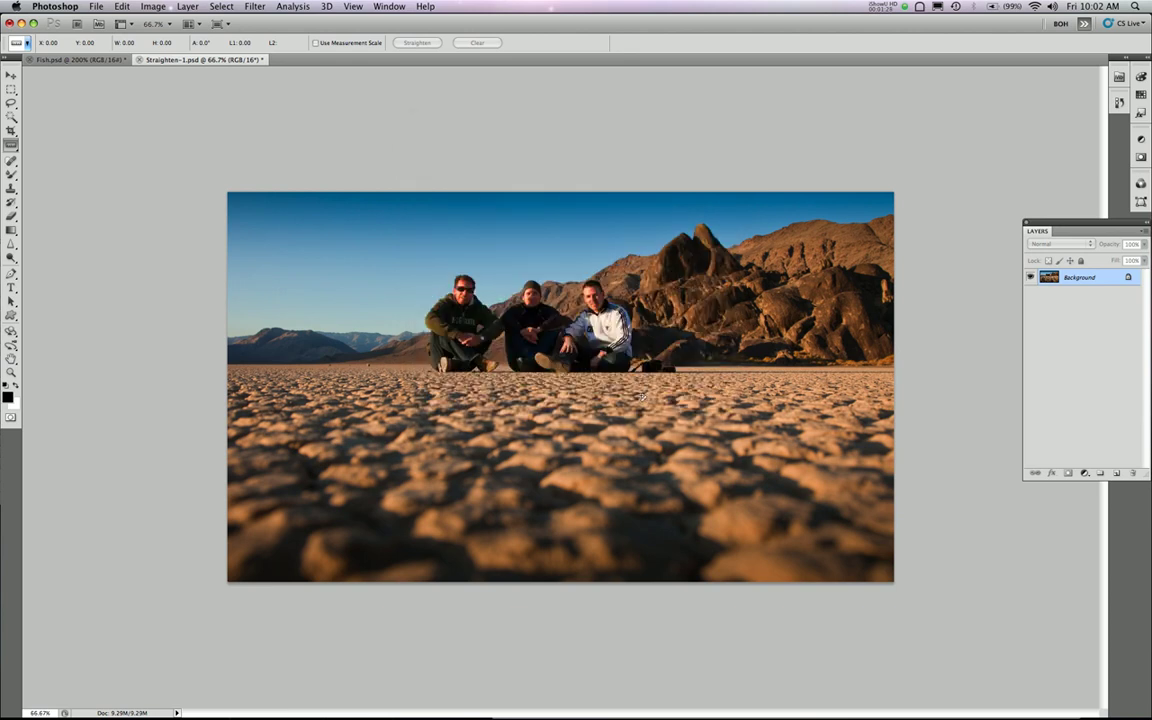
# Step: Close the desert photo without saving and select only the ColorfulFish layer in Fish.psd
pyautogui.press('super+w')
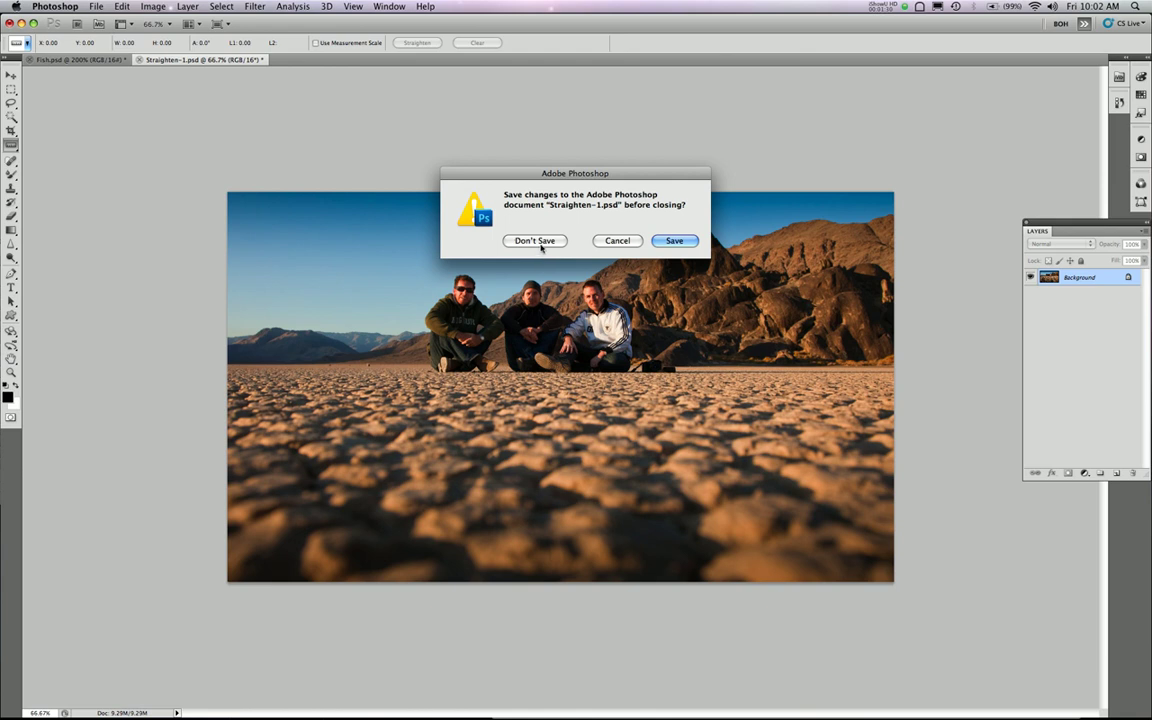
pyautogui.click(535, 240)
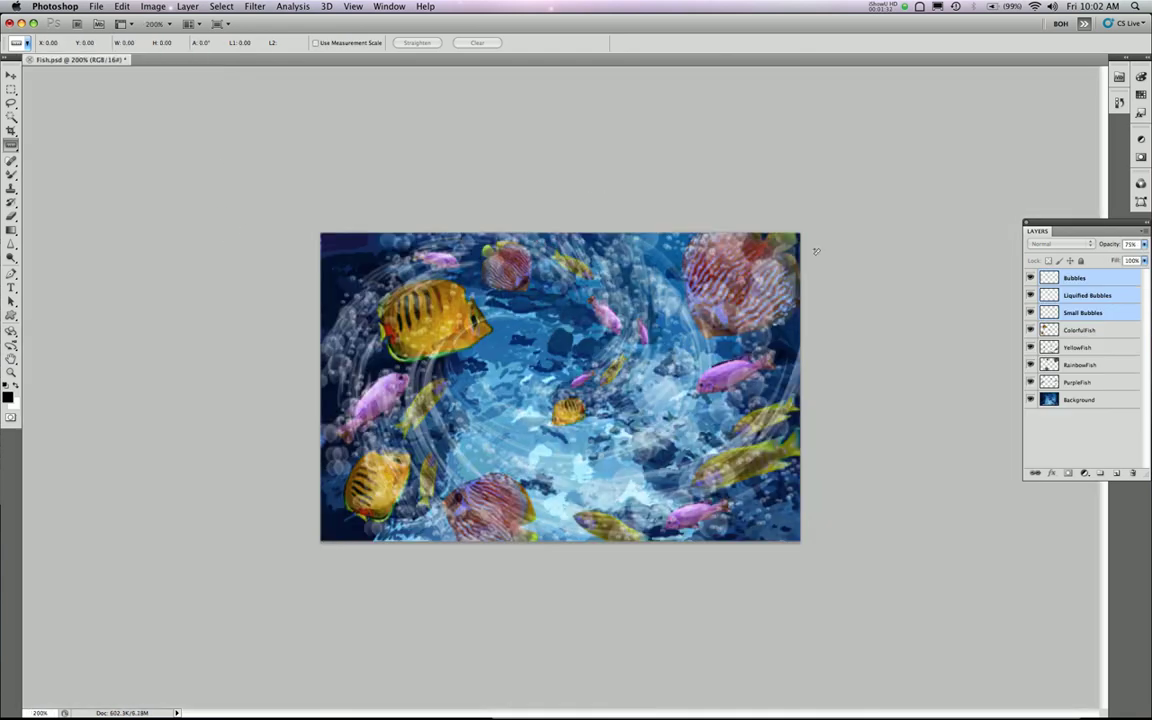
pyautogui.hotkey('alt', '[')
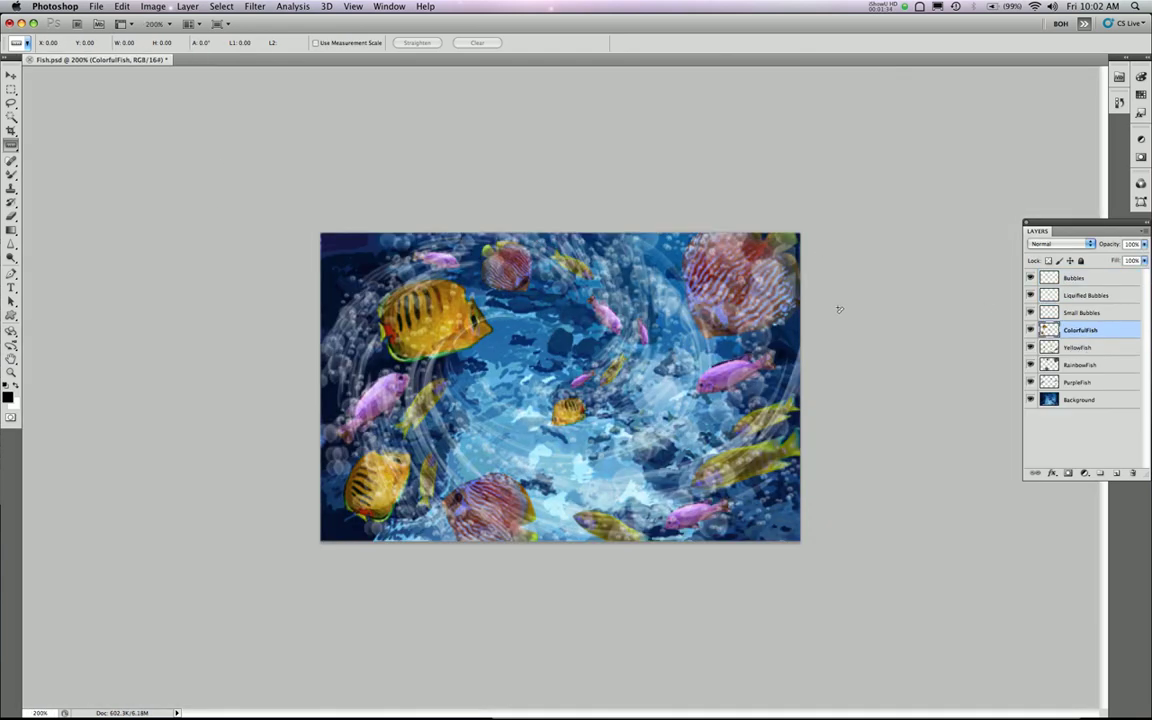
# Step: Select Bubbles, Liquified Bubbles and Small Bubbles and set their opacity to 64%
pyautogui.click(1085, 278)
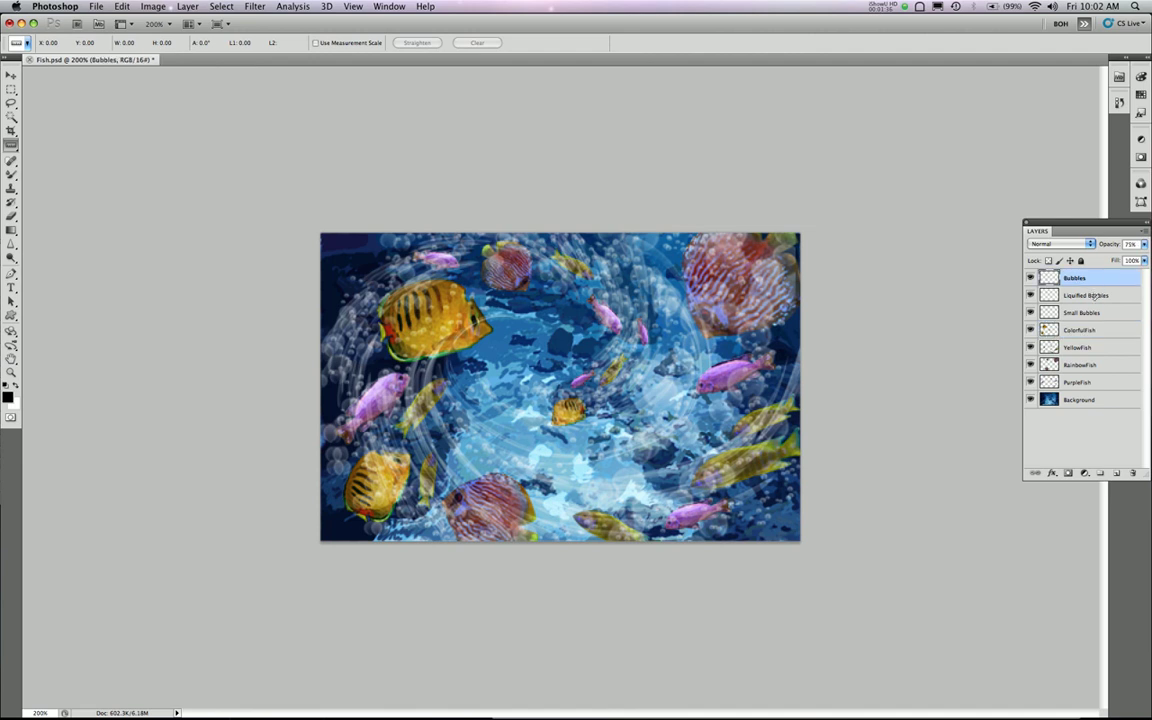
pyautogui.keyDown('shift'); pyautogui.click(1098, 296); pyautogui.keyUp('shift')
pyautogui.keyDown('shift'); pyautogui.click(1096, 313); pyautogui.keyUp('shift')
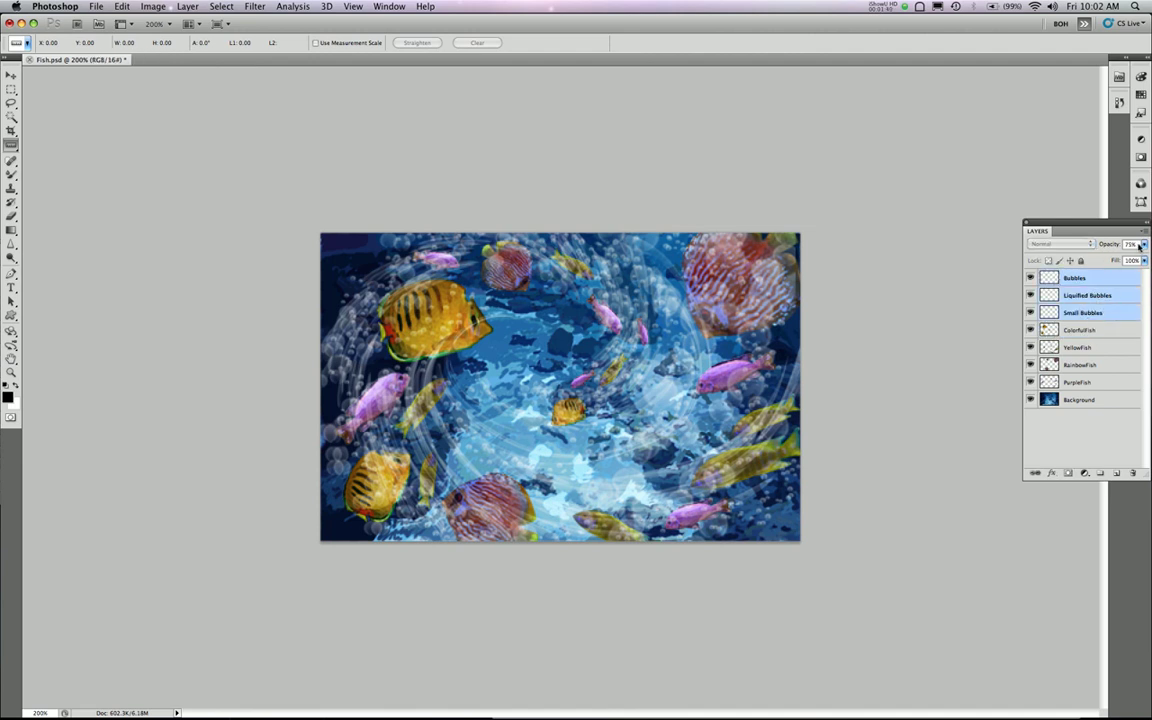
pyautogui.moveTo(1143, 244); pyautogui.dragTo(1072, 247)
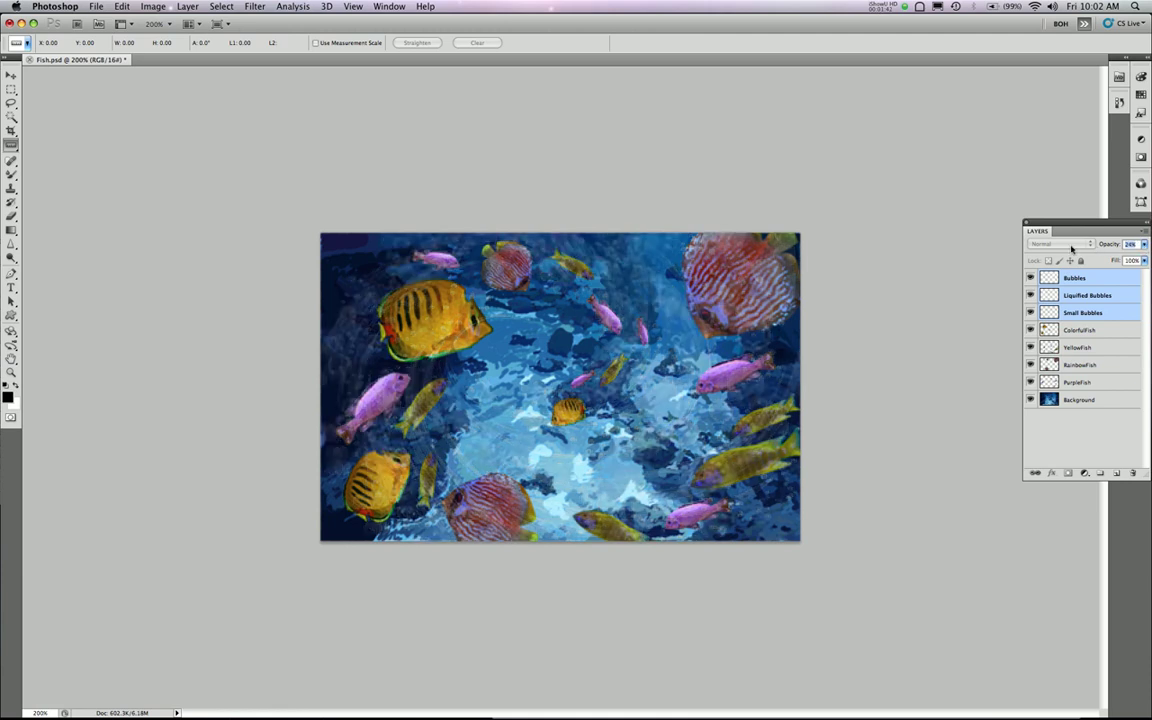
pyautogui.moveTo(1072, 247); pyautogui.dragTo(1125, 258)
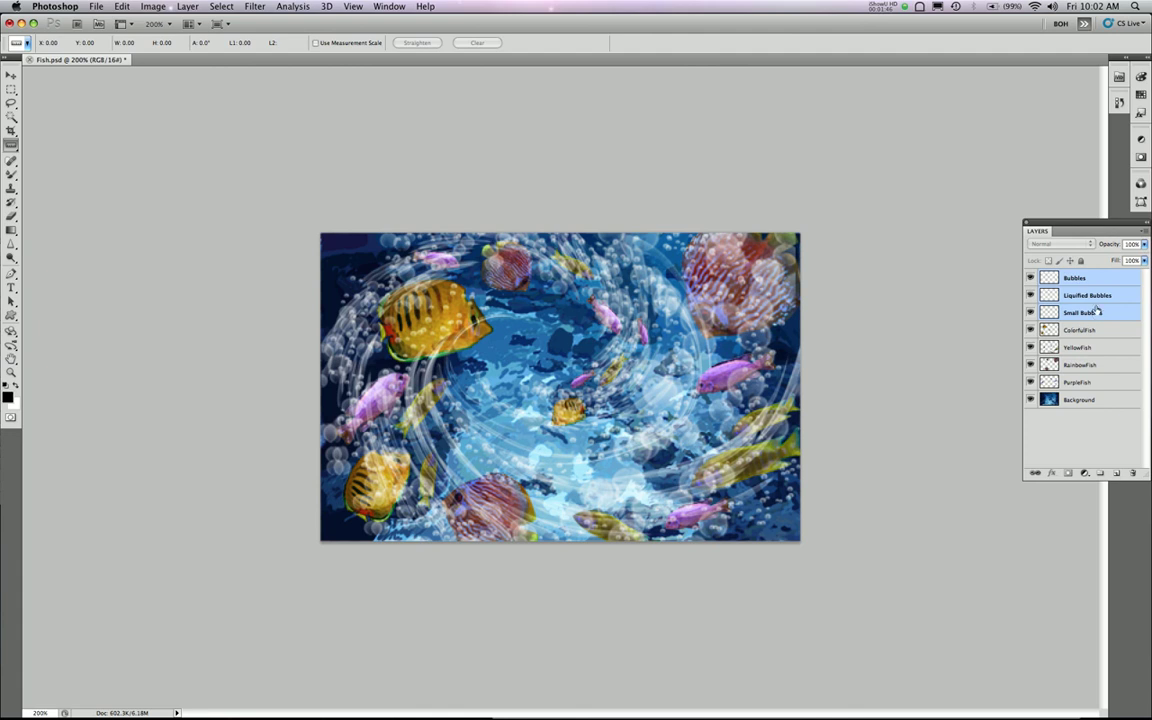
pyautogui.moveTo(1108, 244); pyautogui.dragTo(1088, 247)
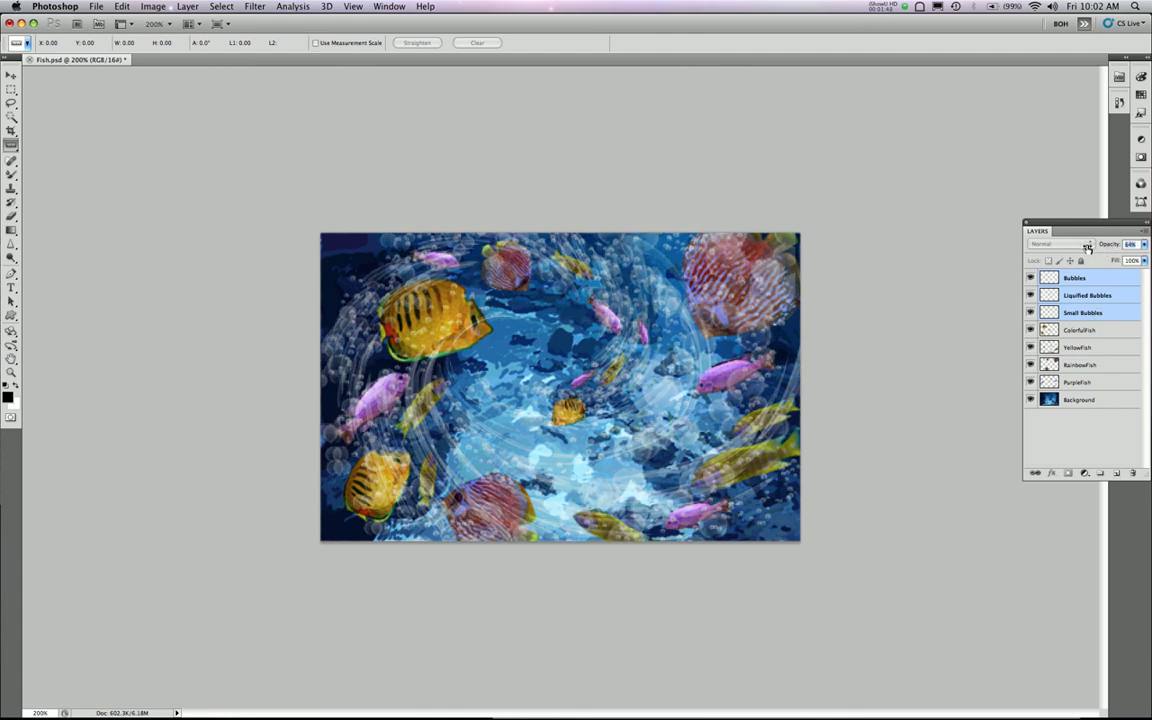